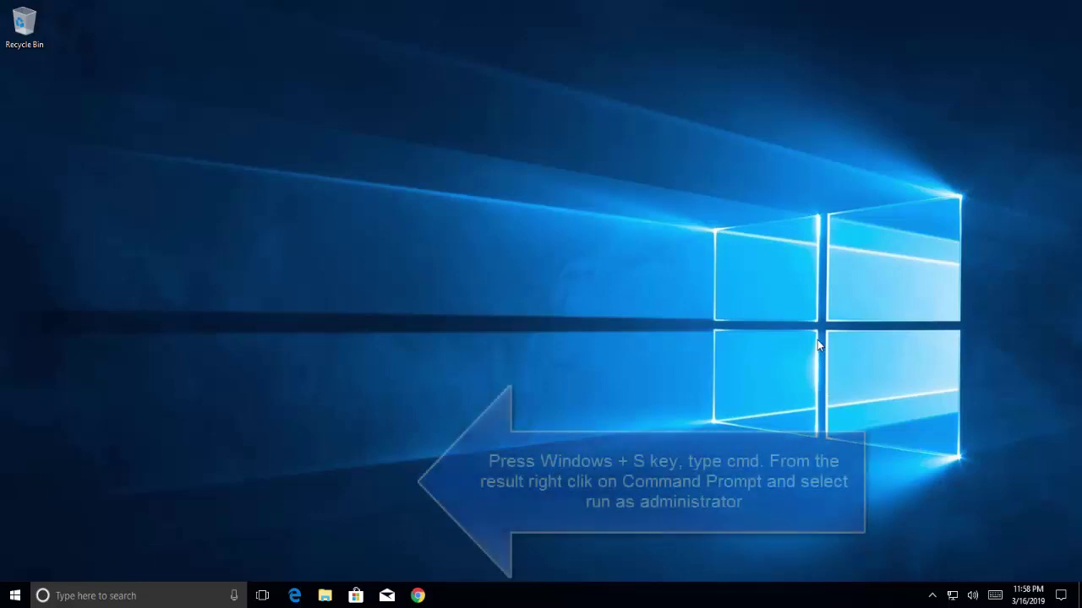
Step: Launch Command Prompt as administrator and approve the permission prompt
key(super+s)
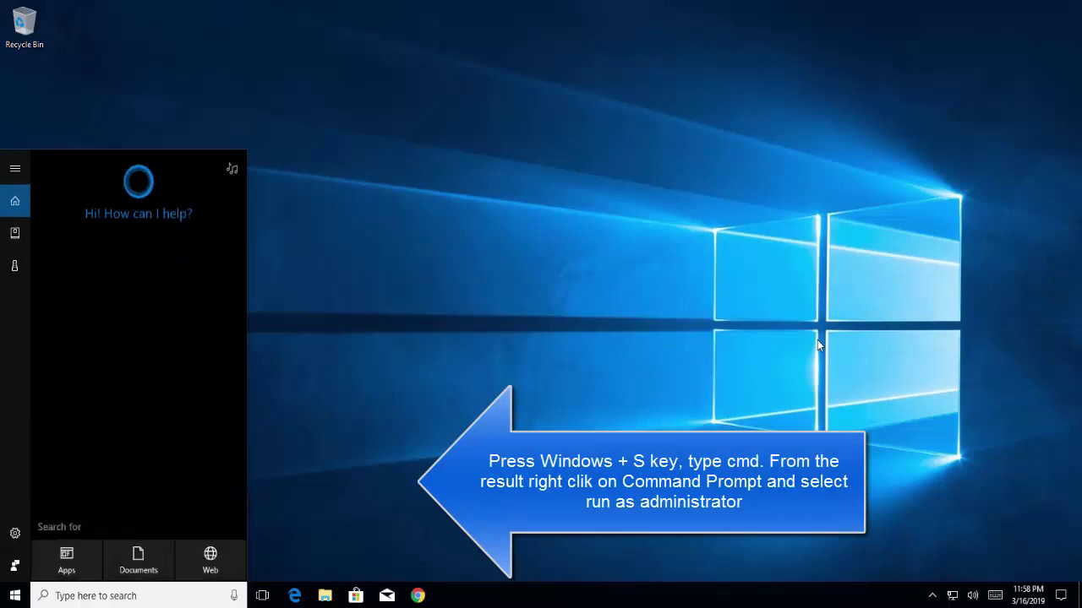
text(cmd)
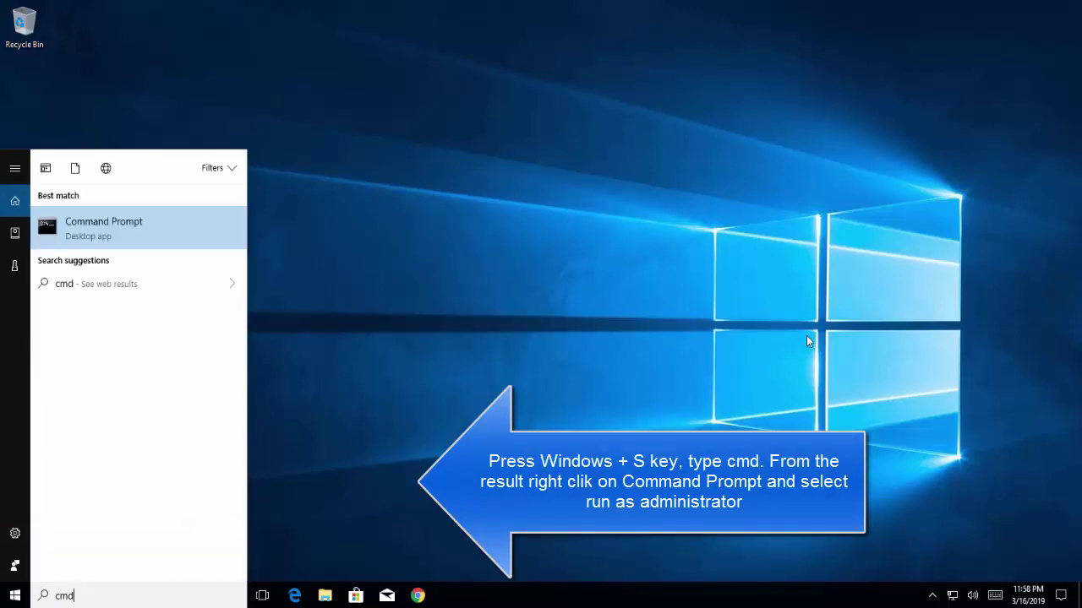
right_click(142, 221)
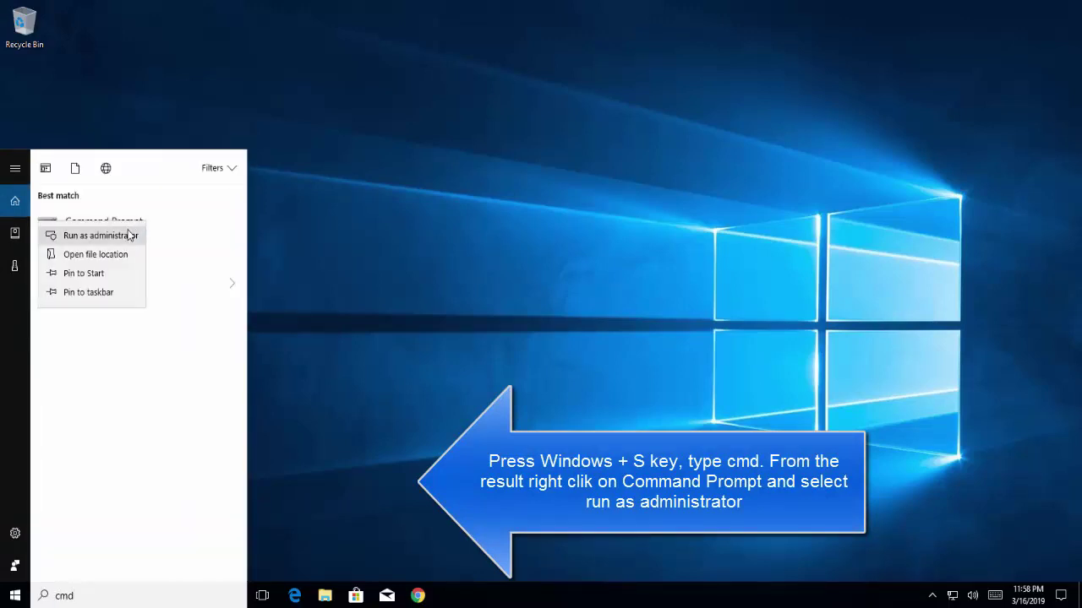
click(130, 235)
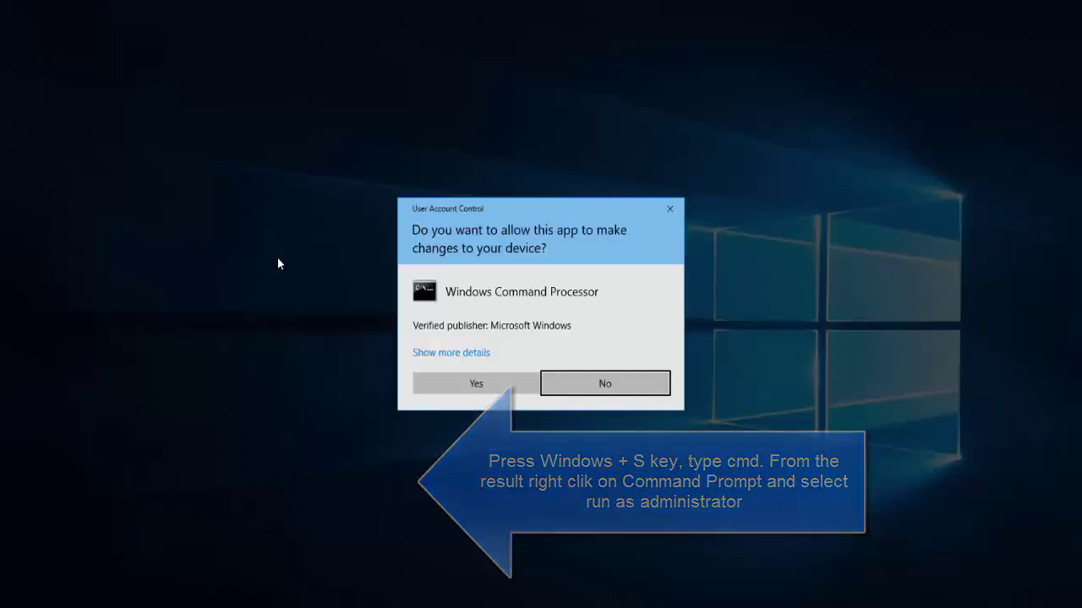
click(424, 388)
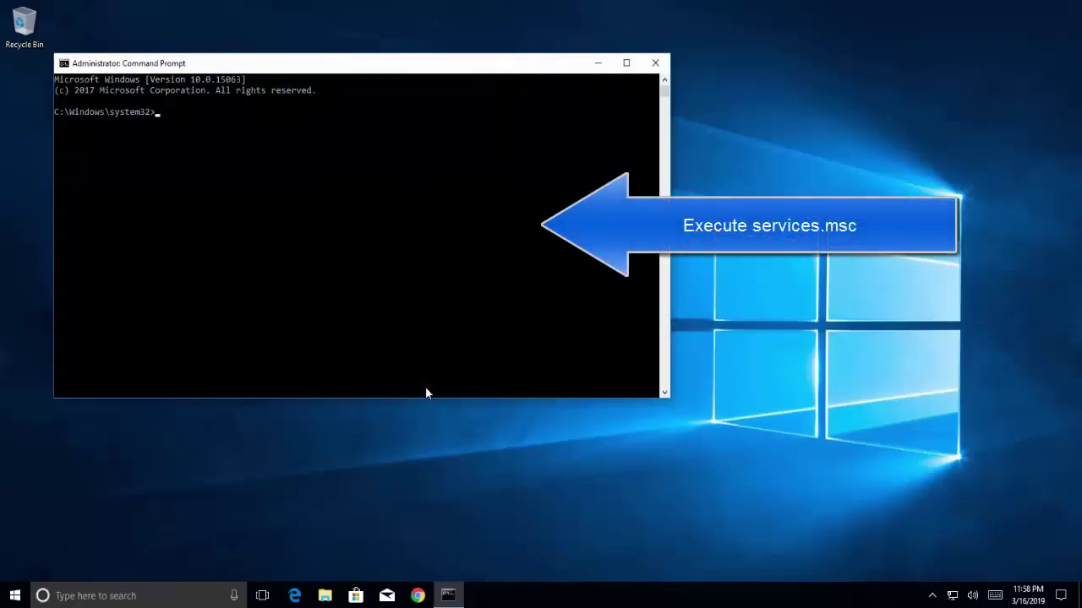
Step: Run services.msc in the admin console to open the Services window
click(424, 385)
text(services.msc)
key(Return)
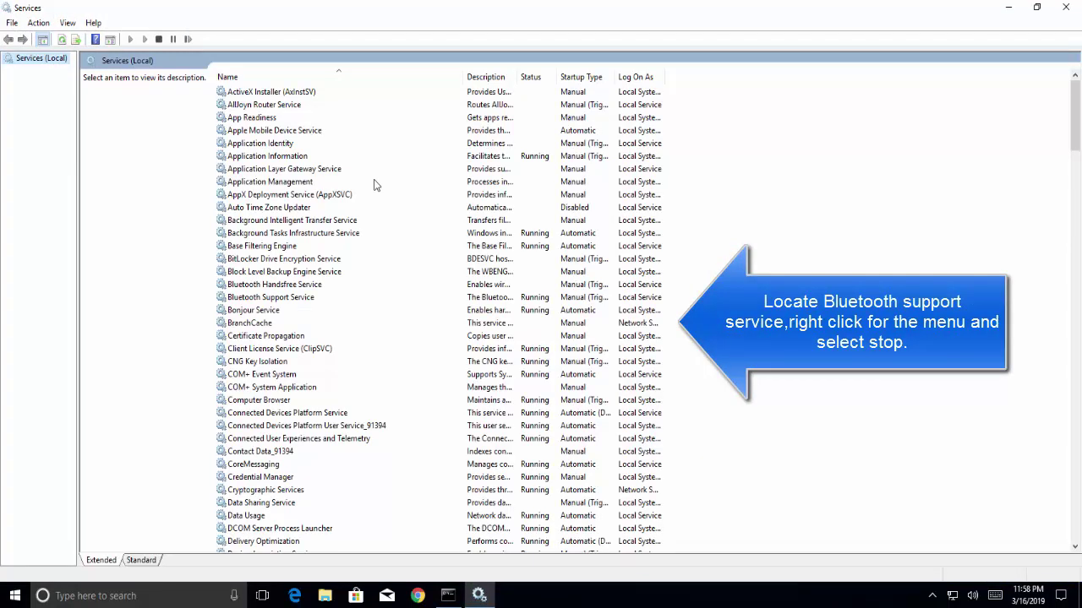
Step: Find Bluetooth Support Service by typing 'blu', stop it, then start it again
click(376, 185)
text(blu)
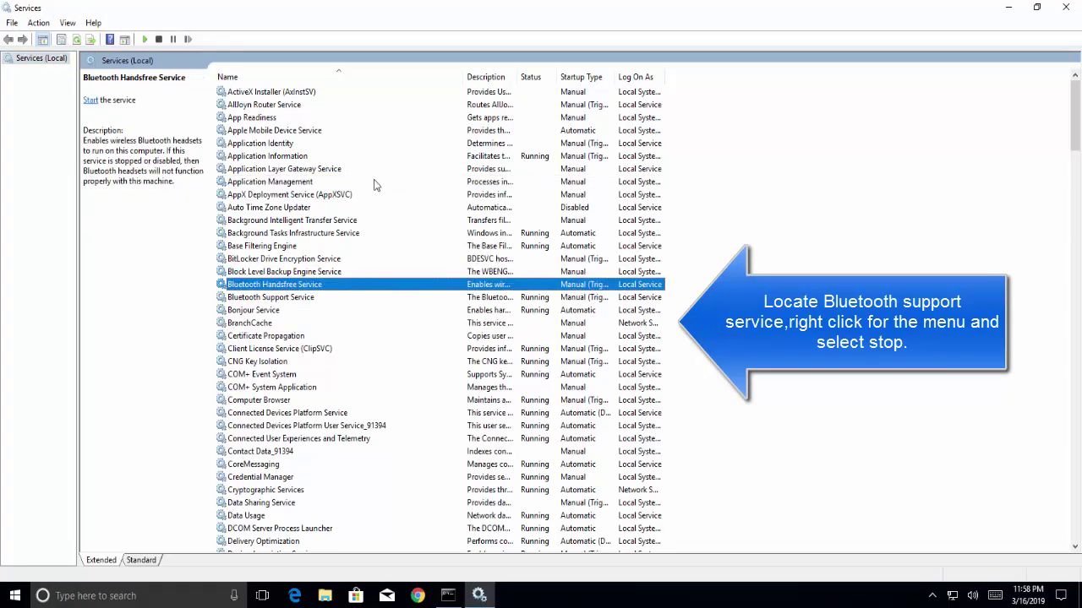
click(323, 300)
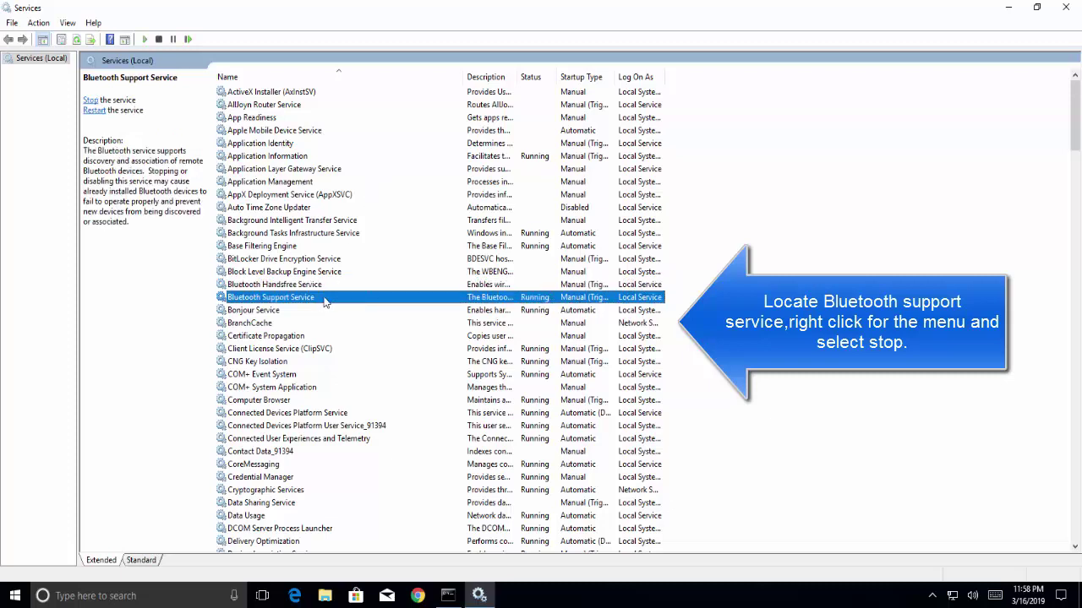
right_click(324, 303)
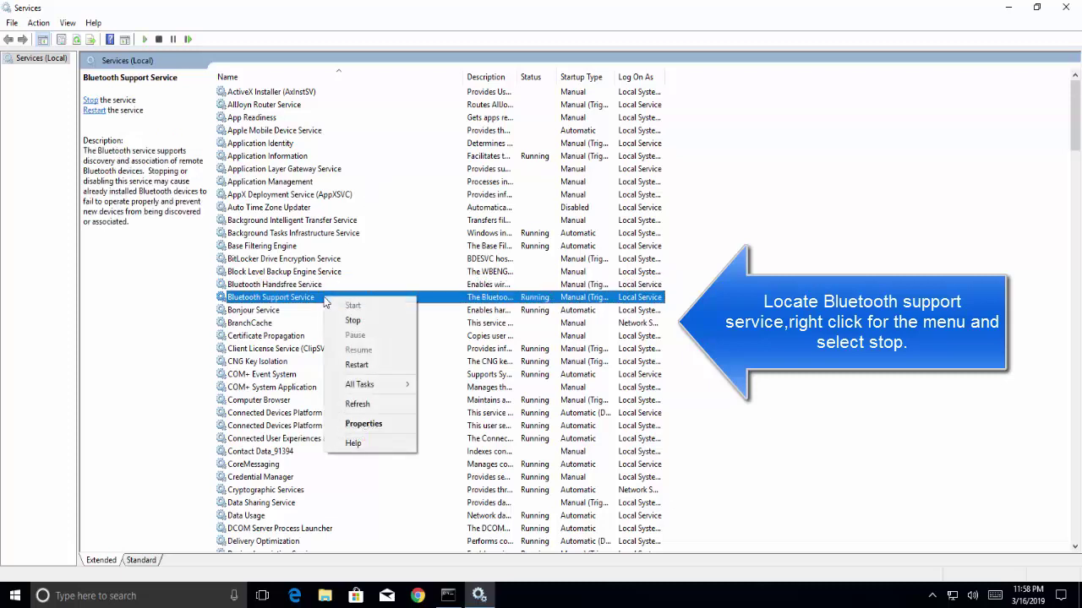
click(338, 321)
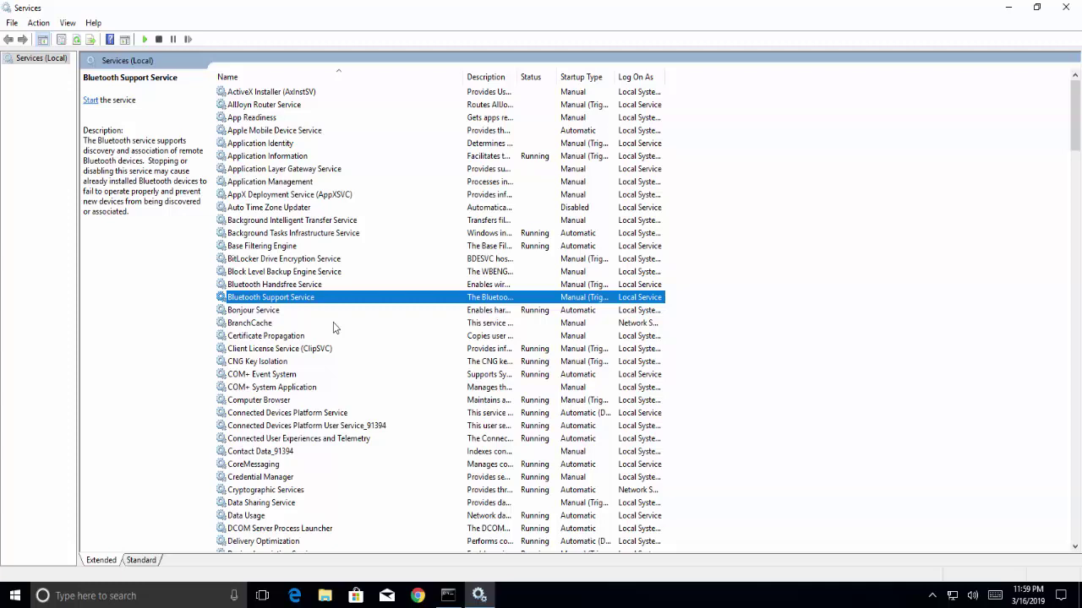
right_click(335, 298)
click(343, 302)
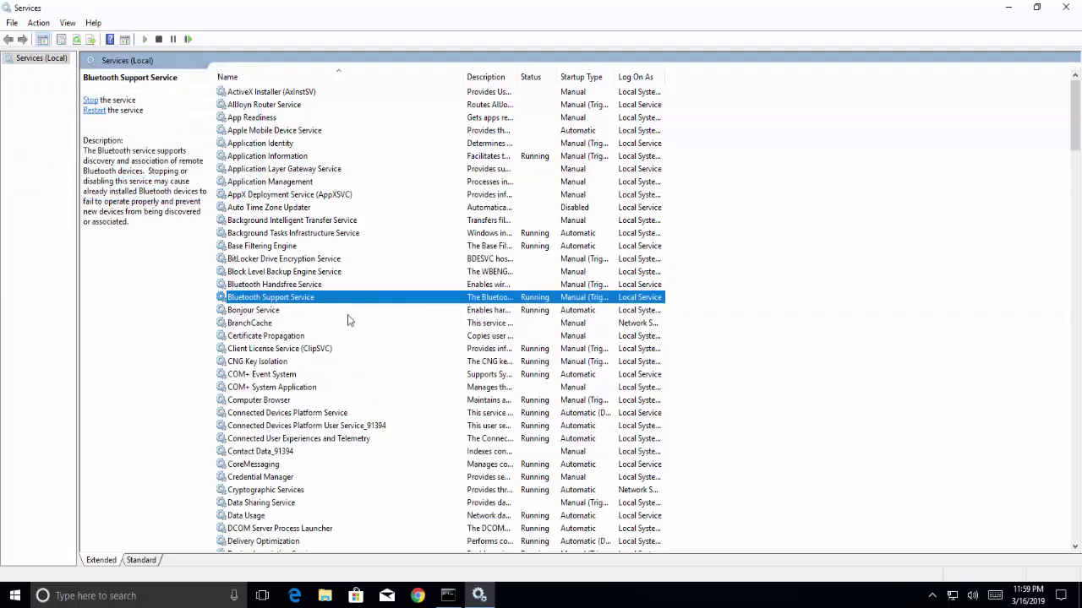
Step: Close Services and Command Prompt, then launch regedit from Windows search
click(1066, 8)
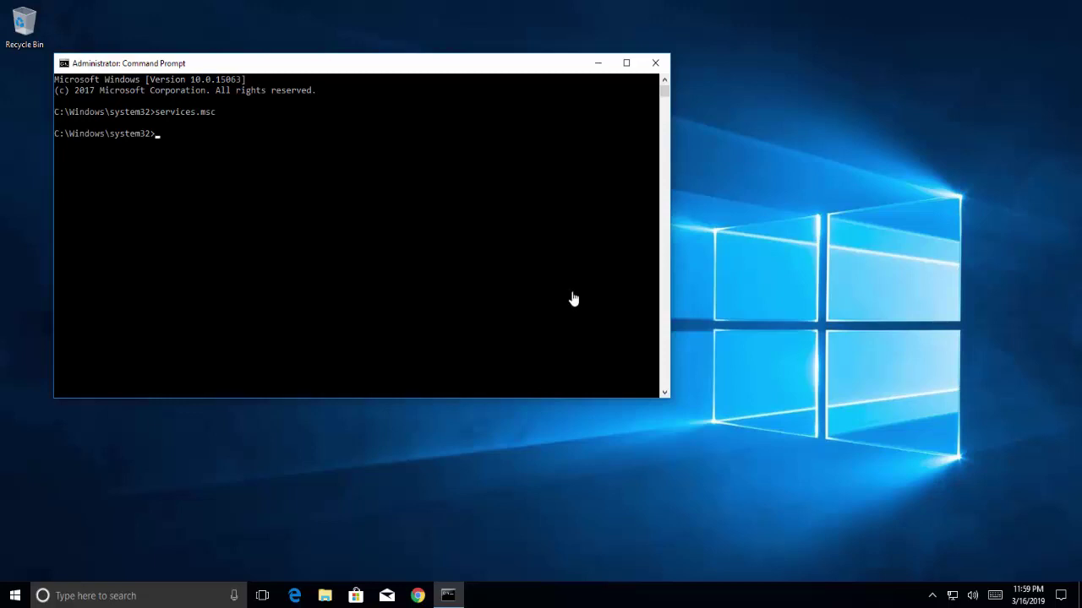
click(655, 63)
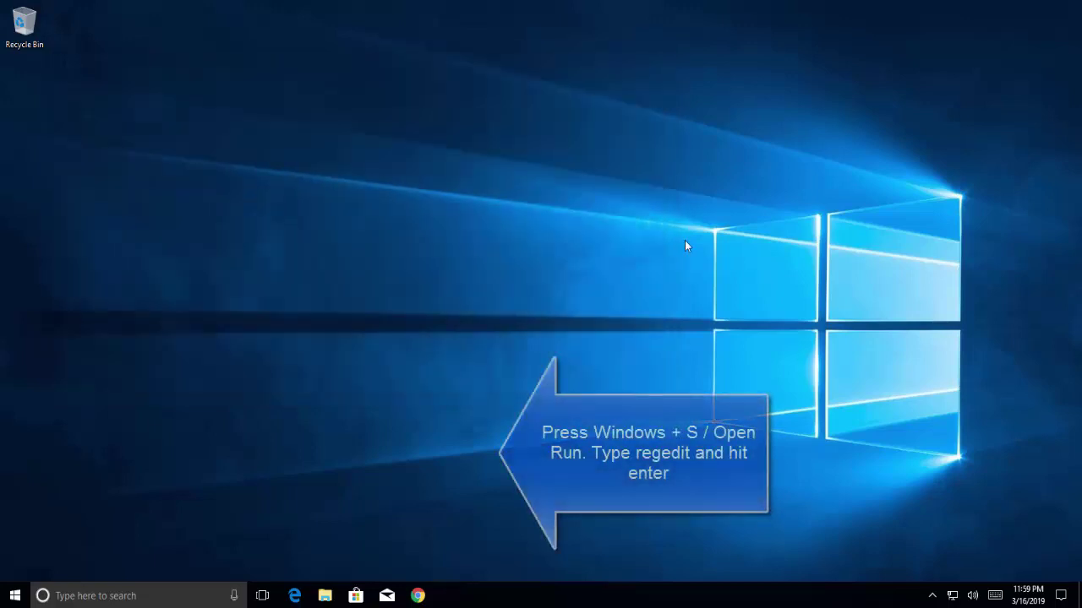
key(super+s)
text(regedit)
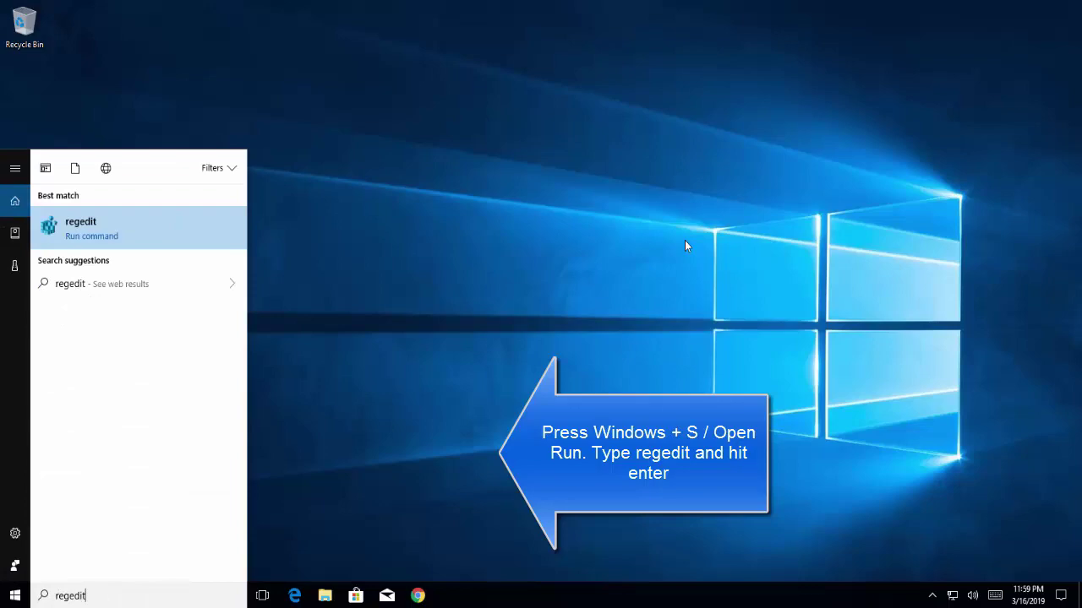
key(Return)
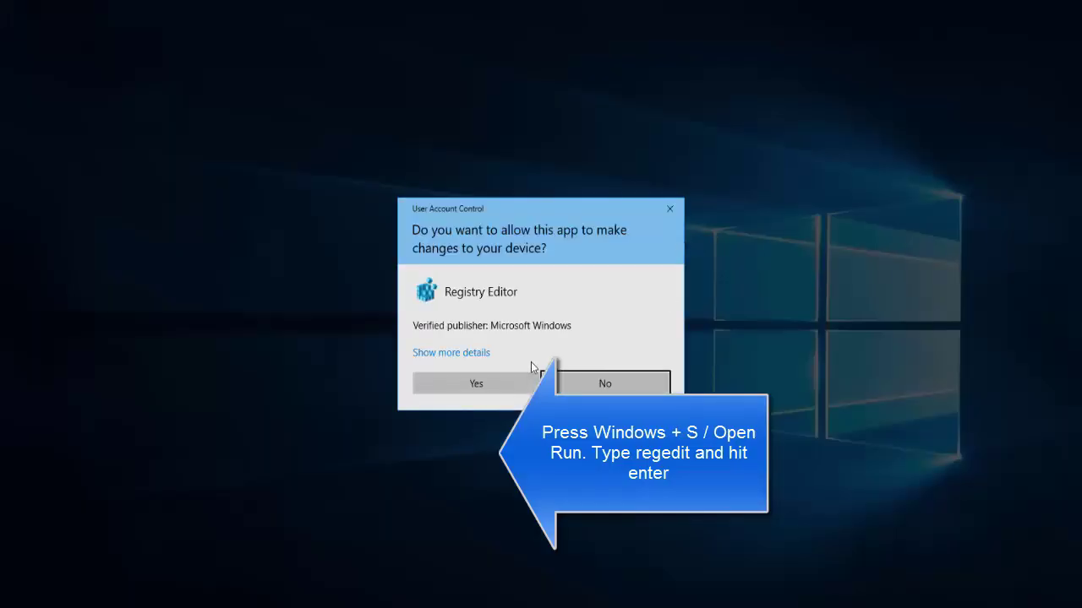
Step: Approve Registry Editor and expand HKEY_LOCAL_MACHINE > SOFTWARE > Microsoft > Windows
click(517, 382)
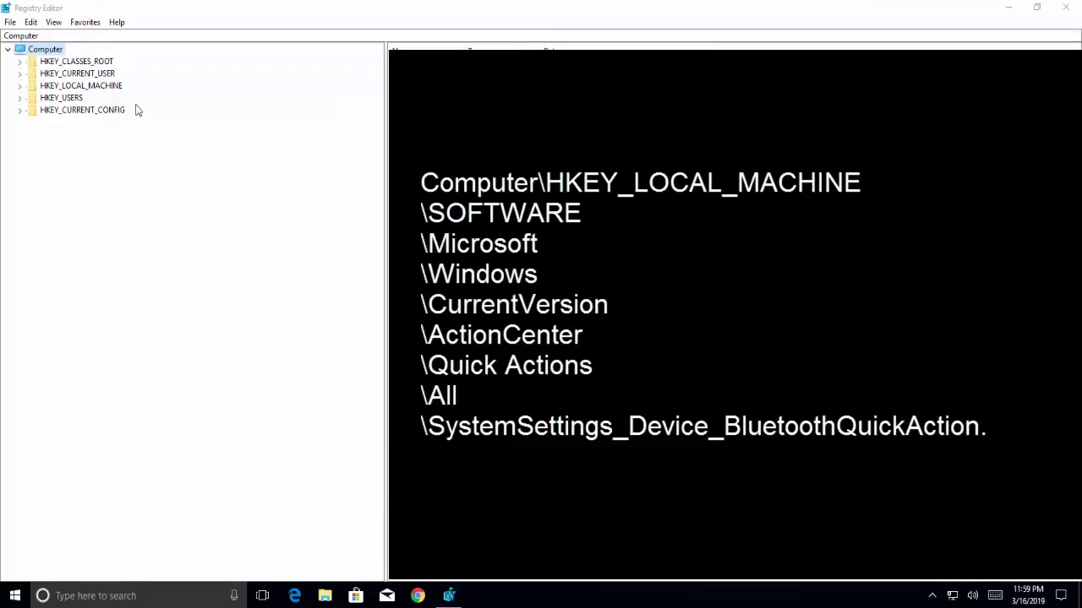
double_click(117, 86)
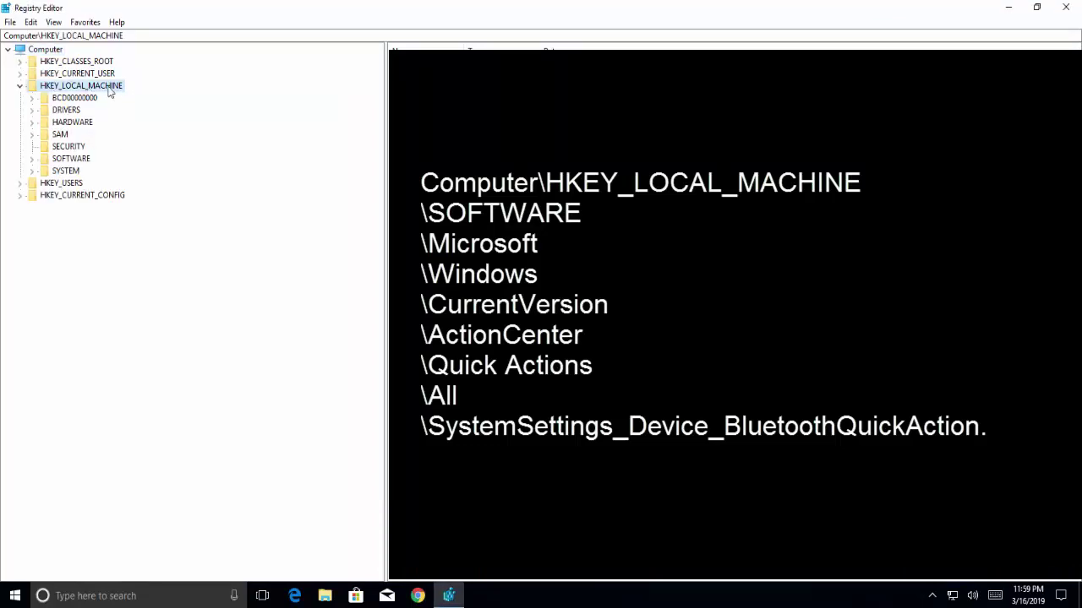
double_click(77, 158)
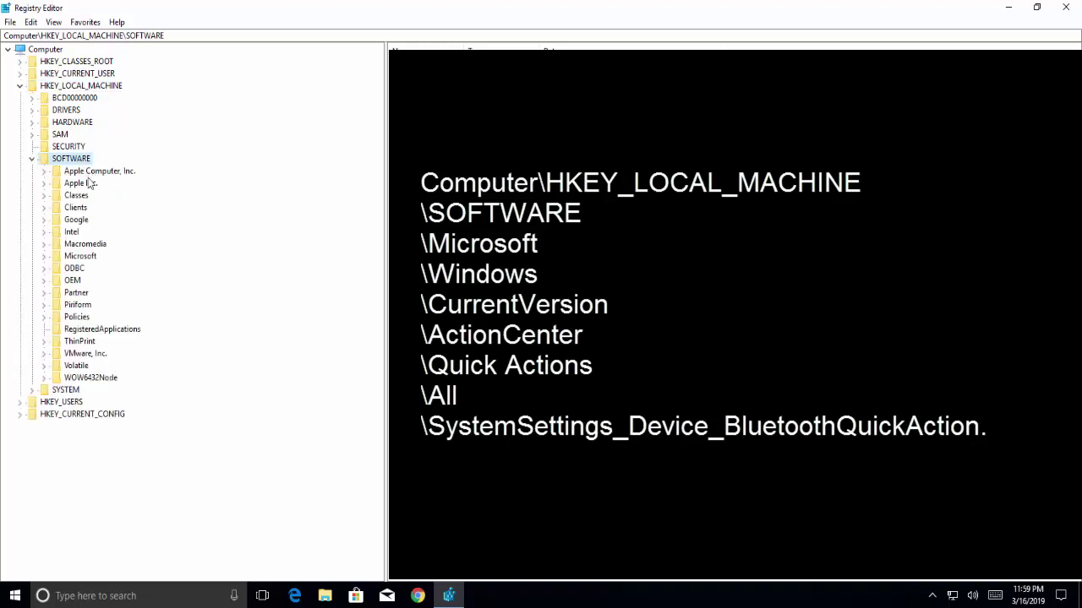
double_click(80, 256)
scroll(126, 292, down, 10)
key(w)
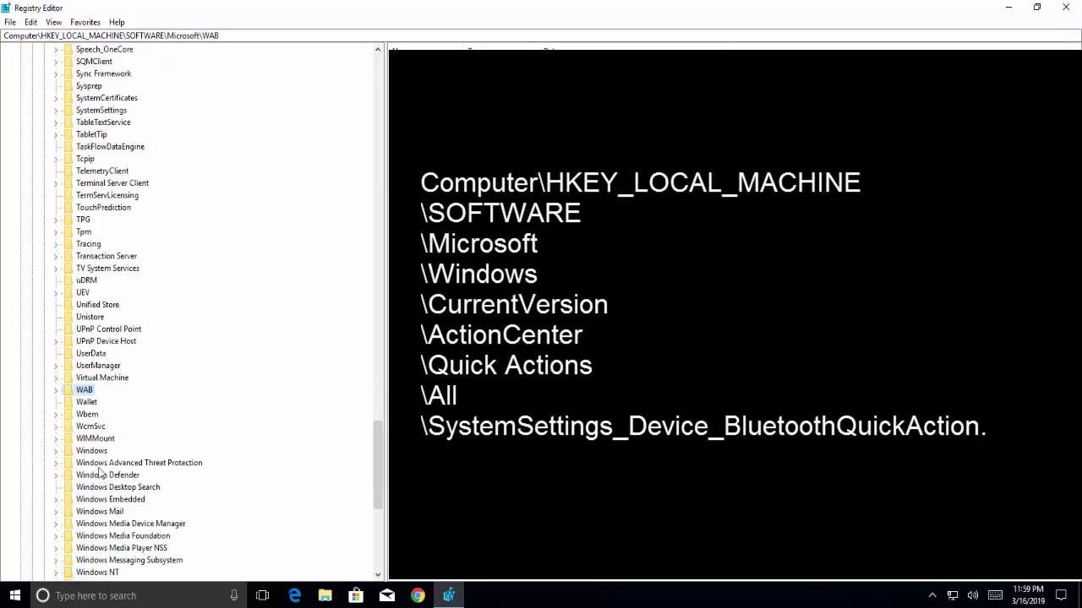
double_click(92, 524)
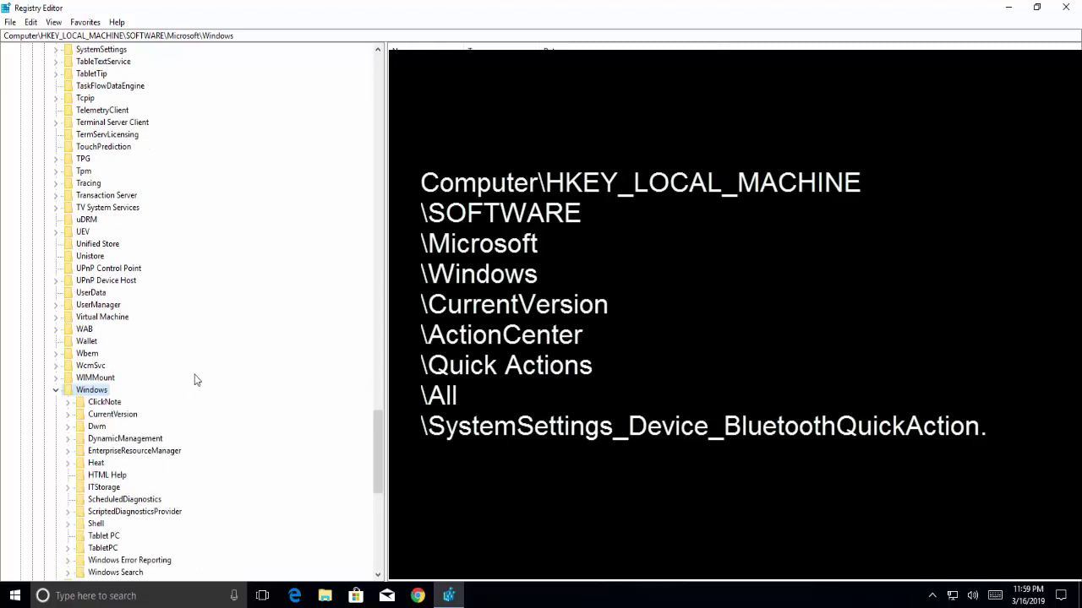
Step: Expand CurrentVersion > ActionCenter > Quick Actions > All to list the quick-action subkeys
double_click(117, 414)
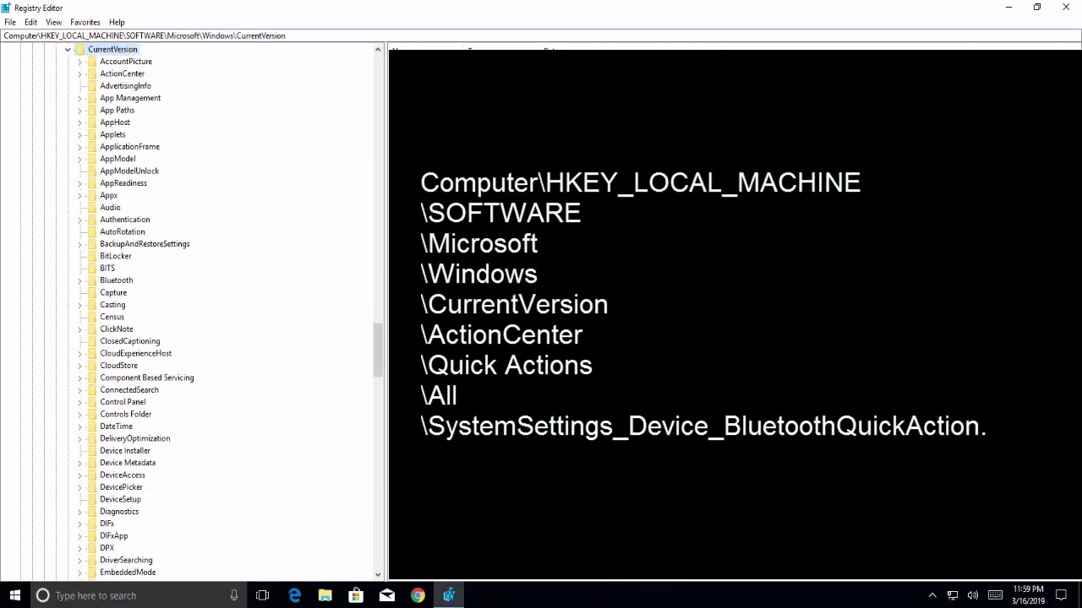
click(117, 64)
double_click(118, 74)
double_click(131, 86)
click(128, 99)
double_click(127, 100)
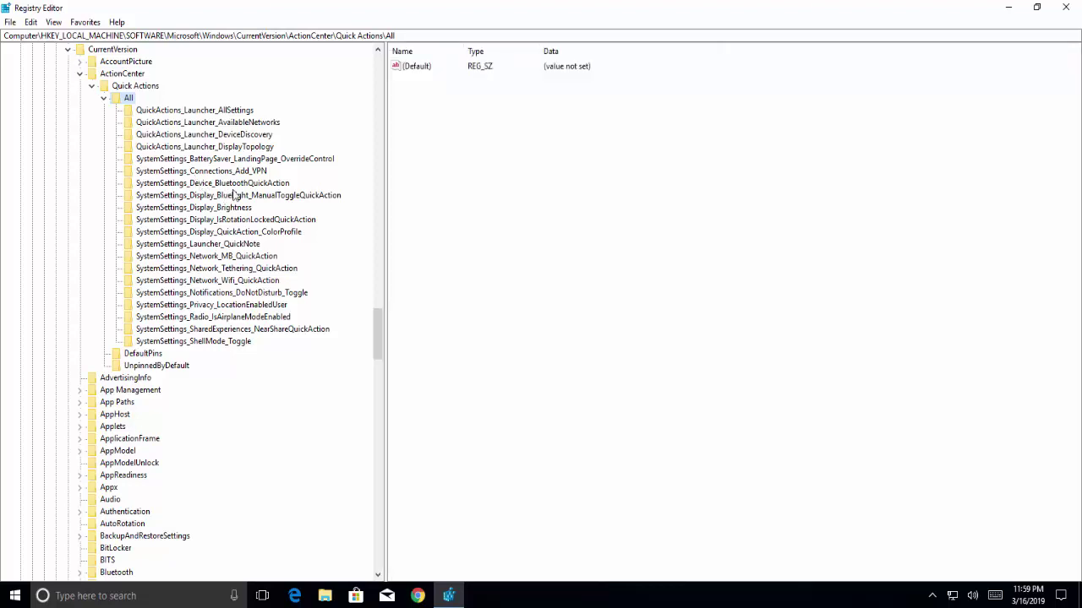
Step: Set the Type value of SystemSettings_Device_BluetoothQuickAction to 1
click(238, 185)
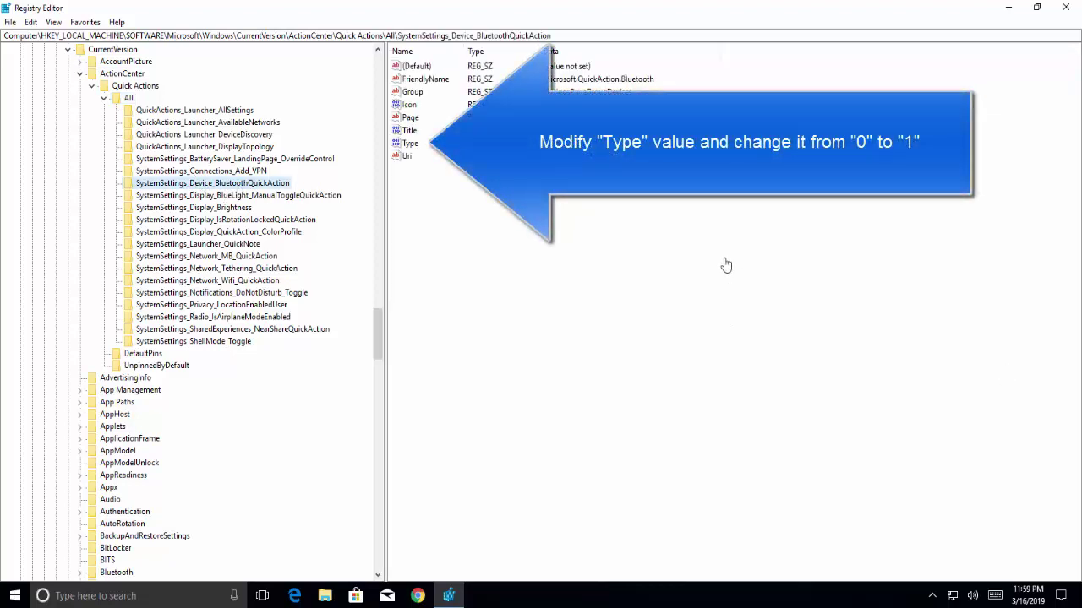
right_click(408, 144)
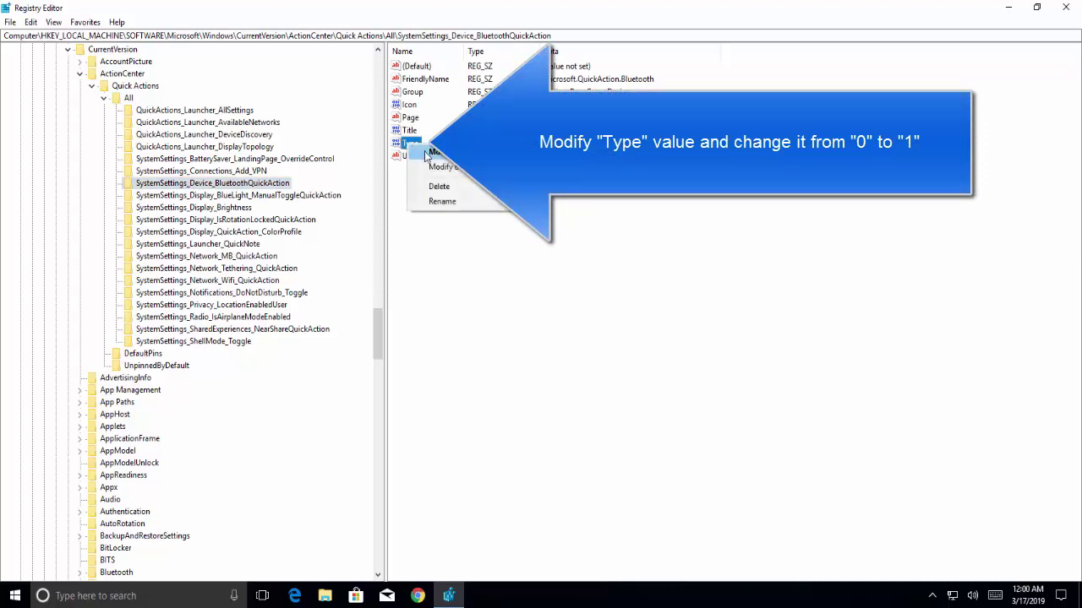
click(429, 152)
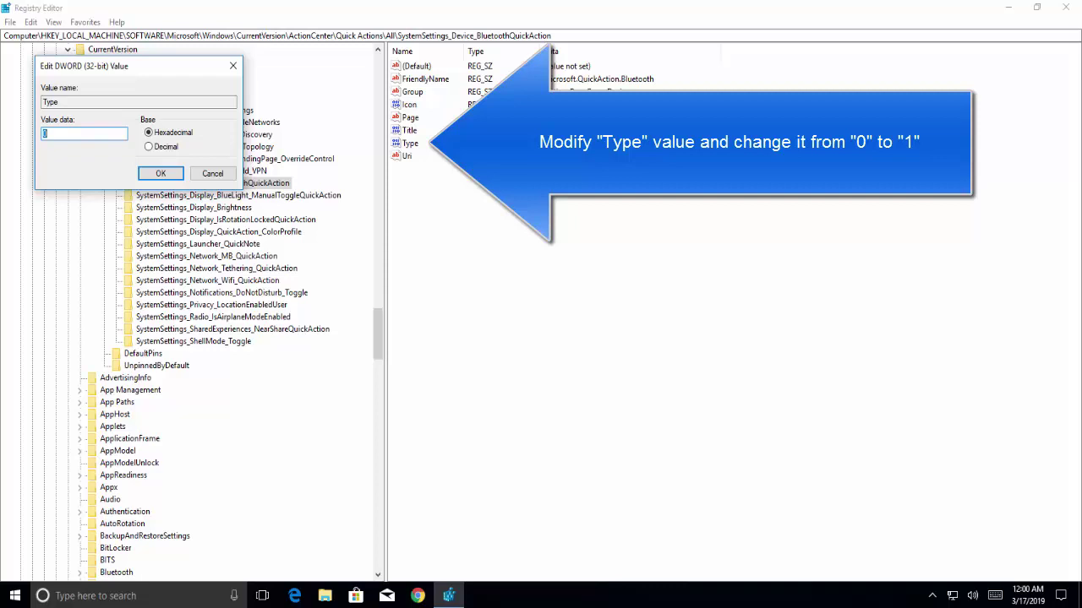
click(85, 132)
drag(84, 133, 2, 135)
text(1)
click(161, 174)
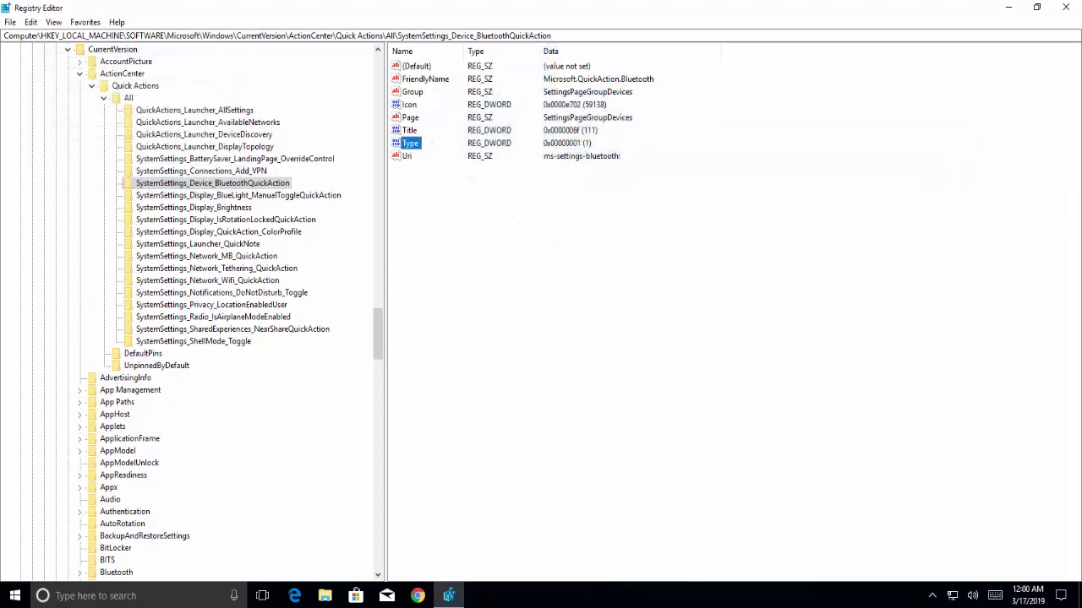
Step: Change the Type value back to 0
right_click(407, 145)
click(437, 152)
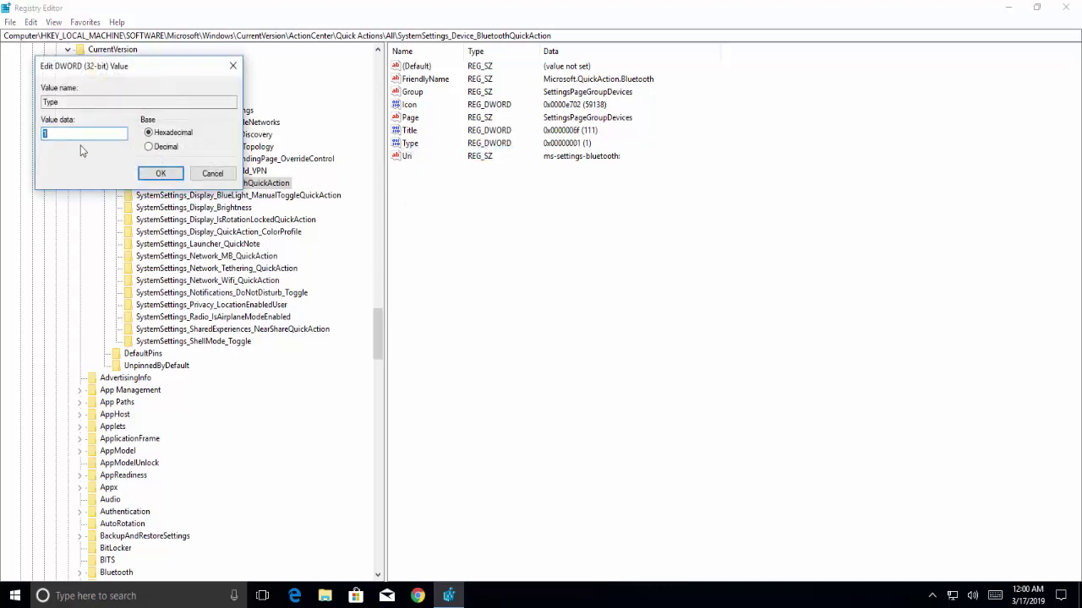
text(0)
click(149, 176)
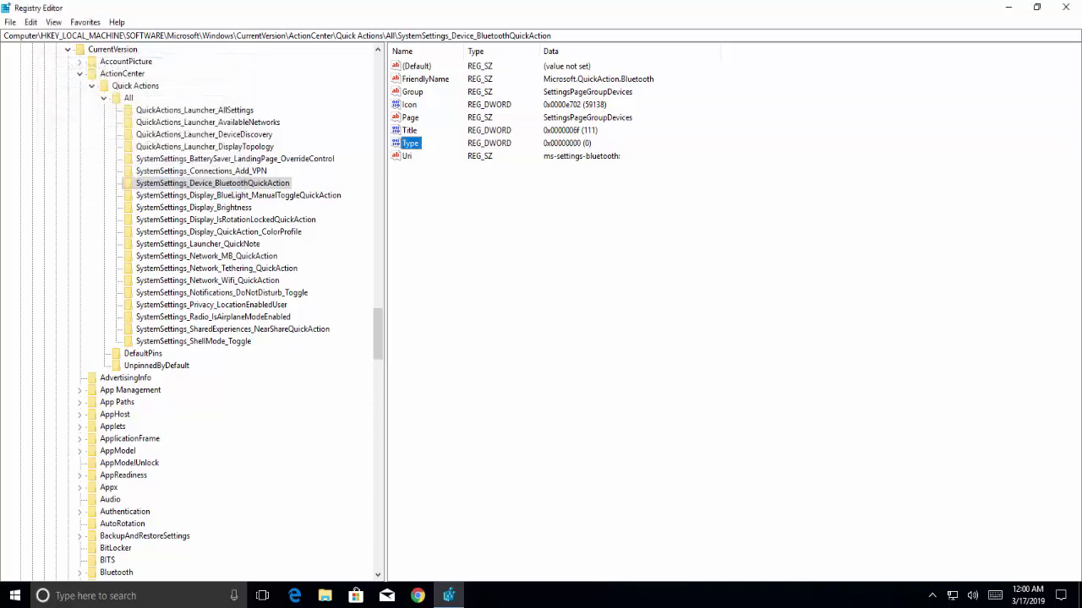
Step: Close Registry Editor and open Device Manager from the Start button's context menu
click(1063, 8)
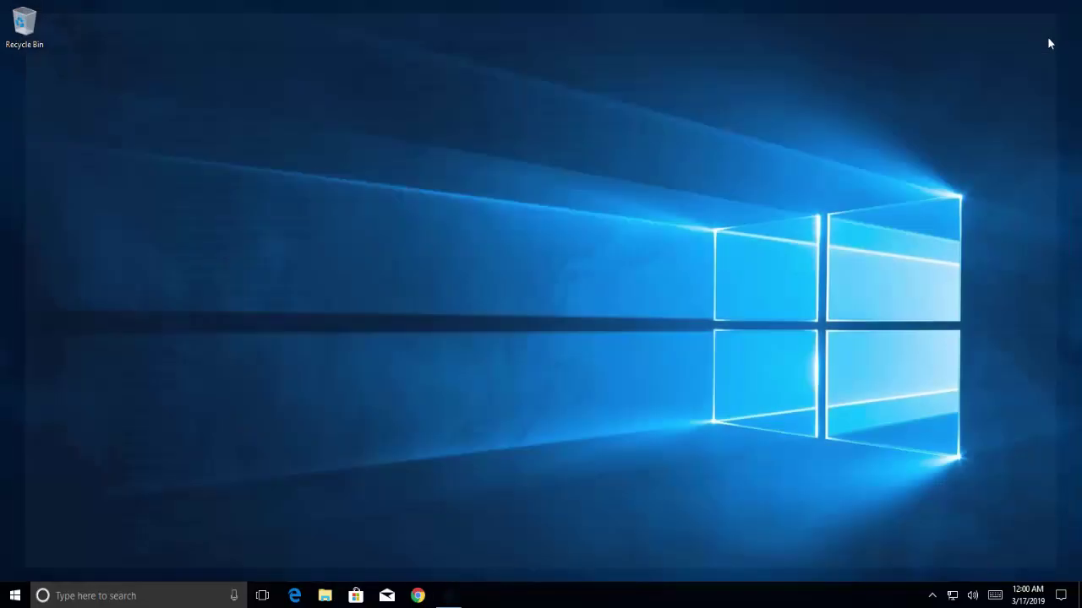
right_click(28, 596)
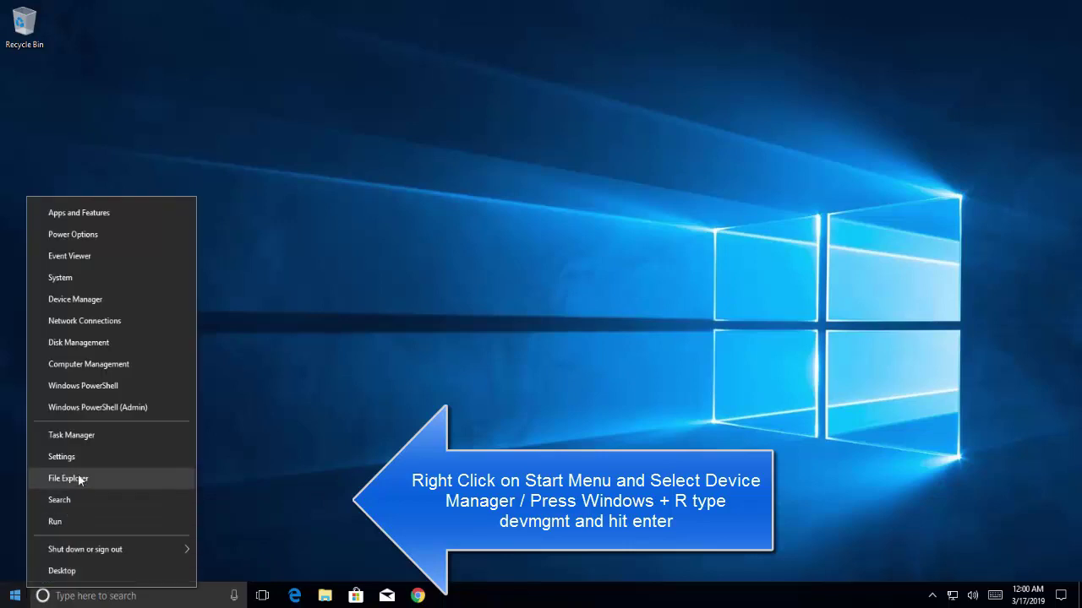
click(111, 306)
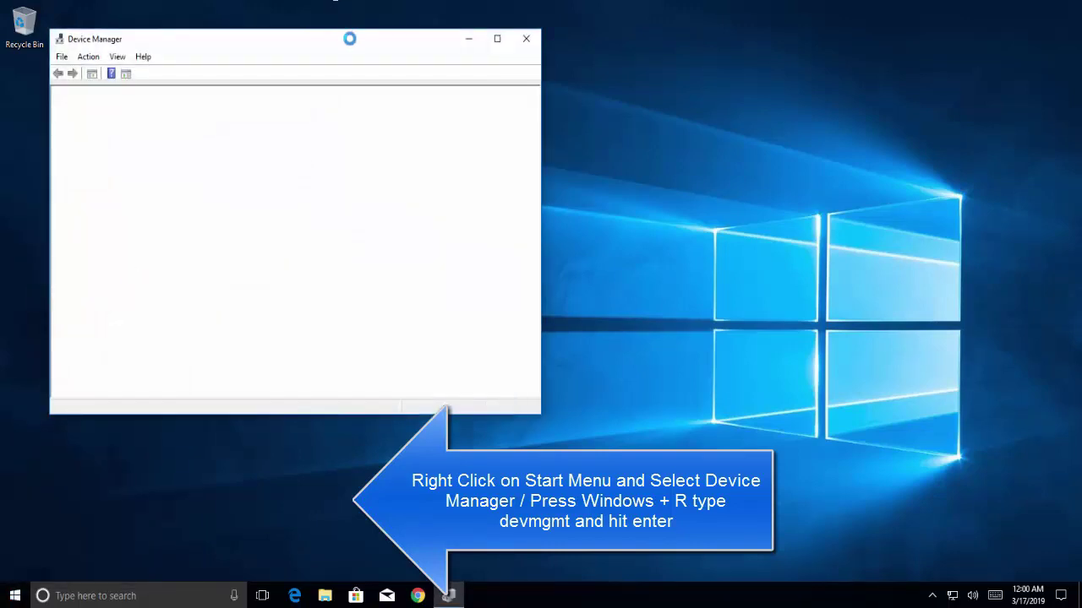
click(196, 487)
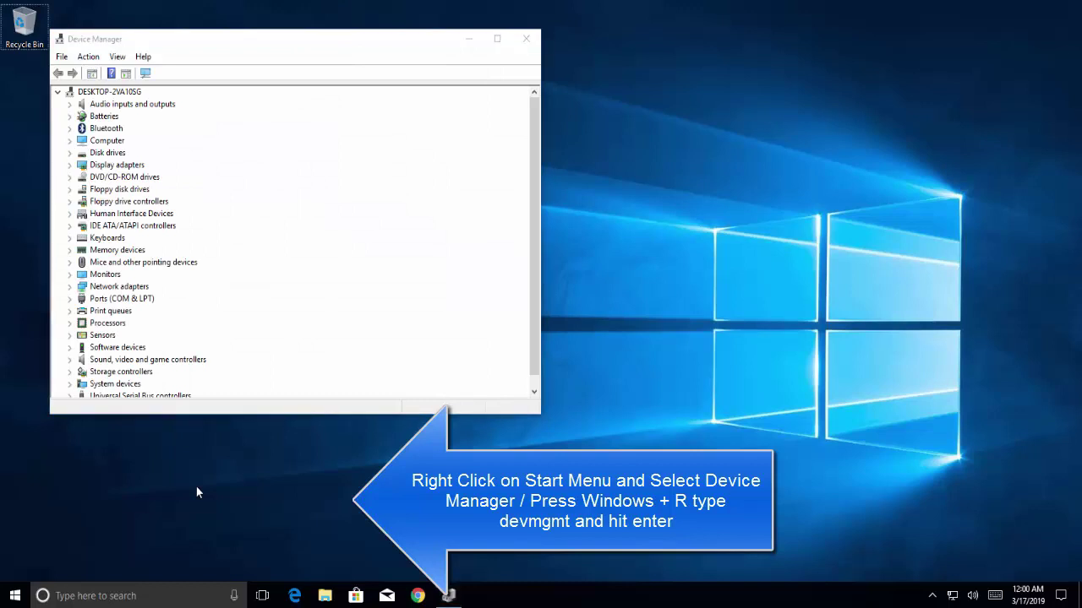
Step: Run devmgmt, view the Generic Bluetooth Adapter's actions, and close the duplicate window
key(super+r)
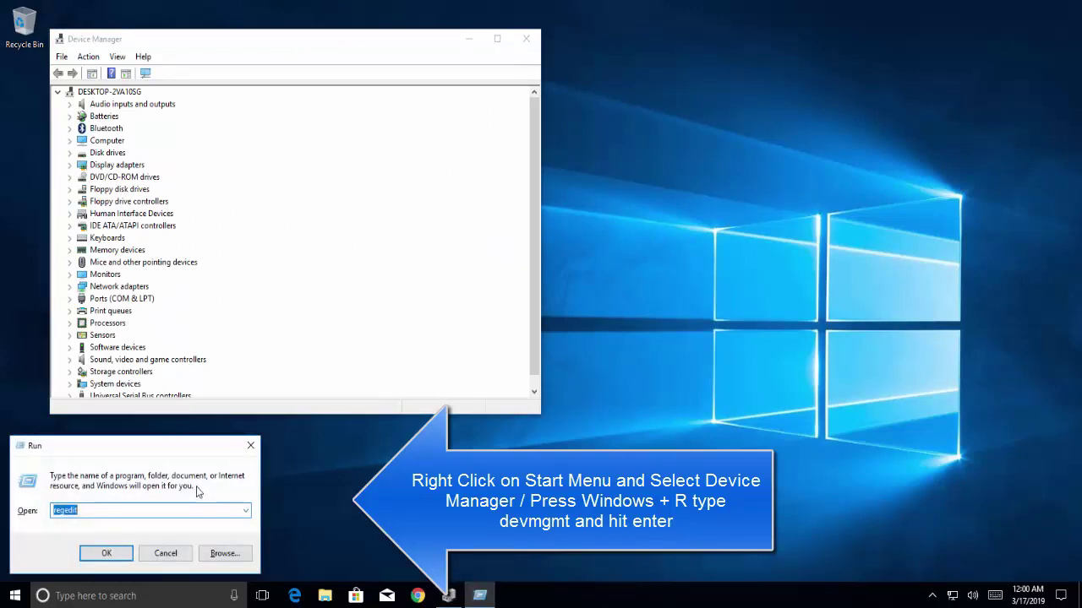
text(devmgmt.ms)
key(Return)
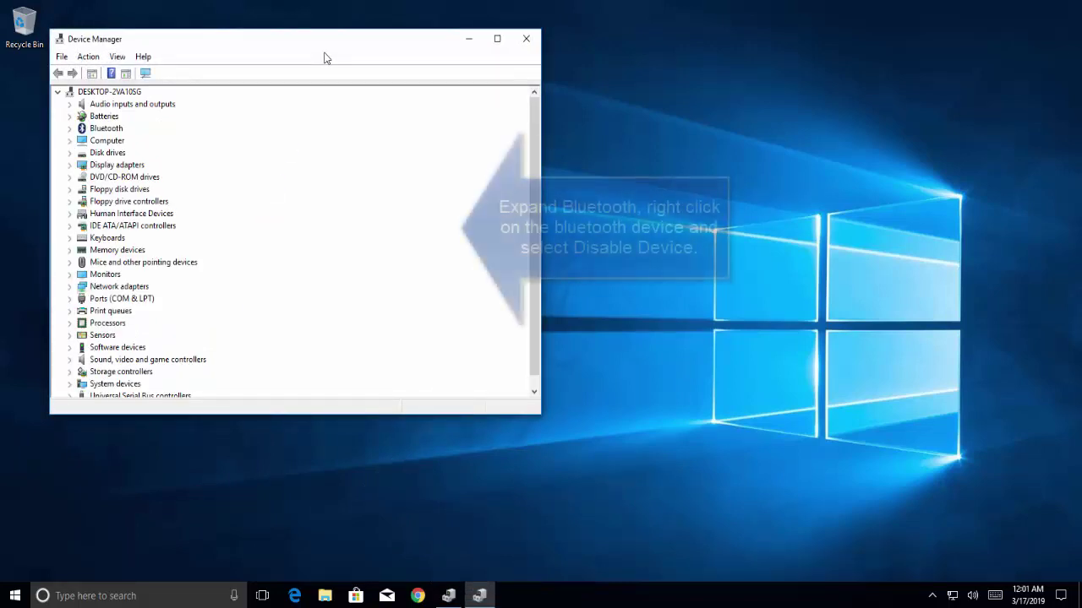
double_click(103, 129)
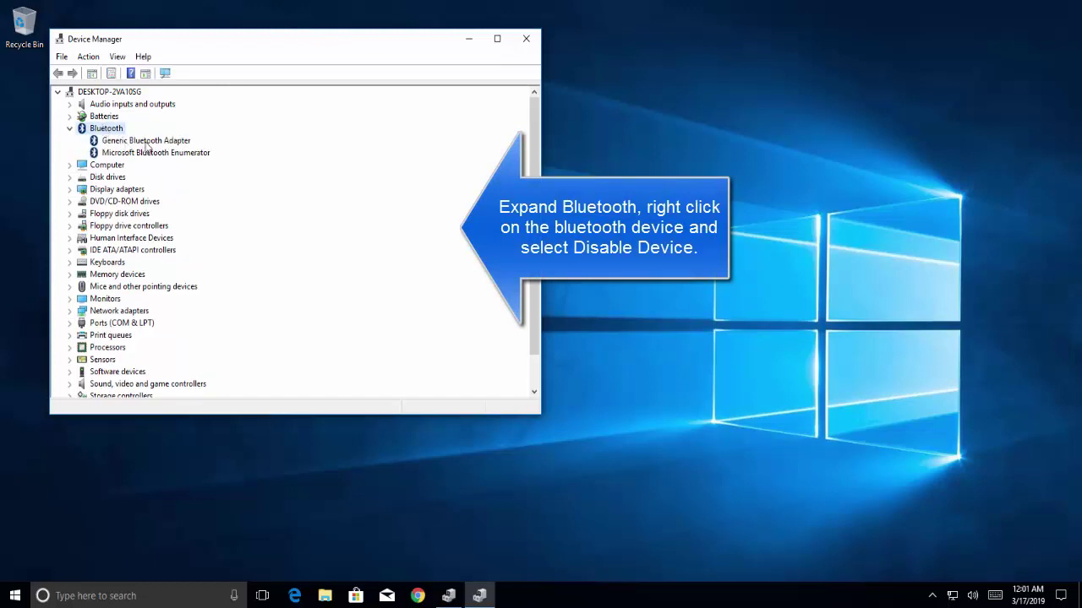
right_click(187, 144)
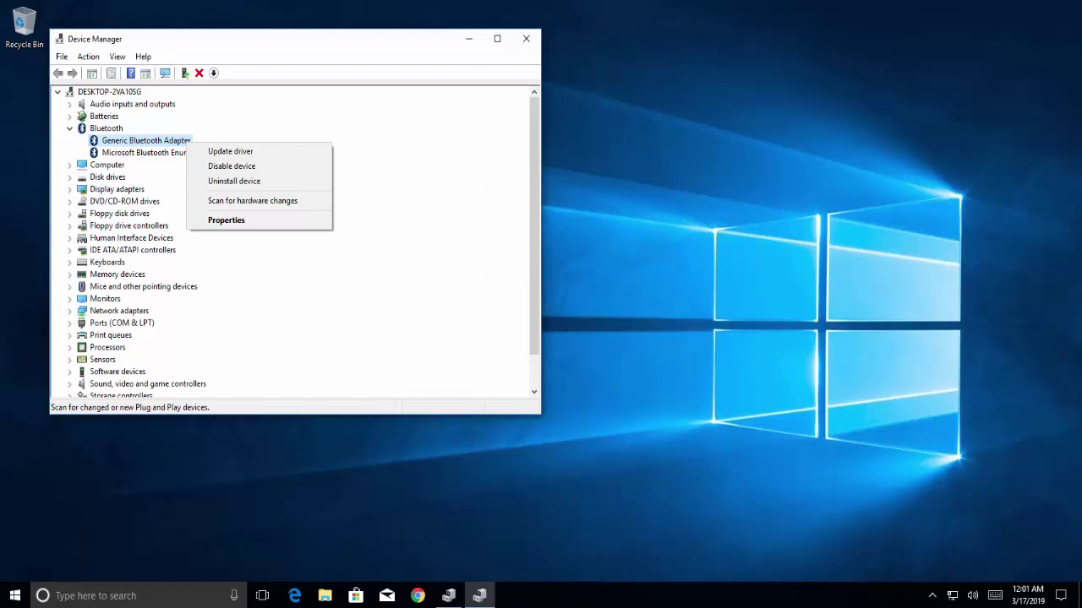
click(525, 39)
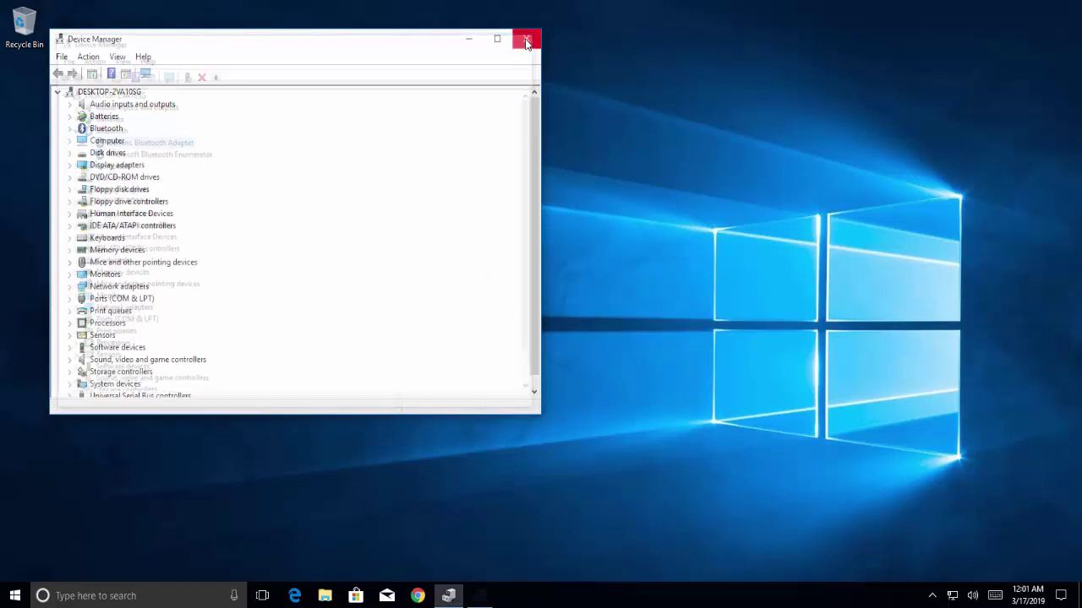
Step: Show the Generic Bluetooth Adapter's actions under Bluetooth, then close Device Manager
drag(392, 44, 553, 93)
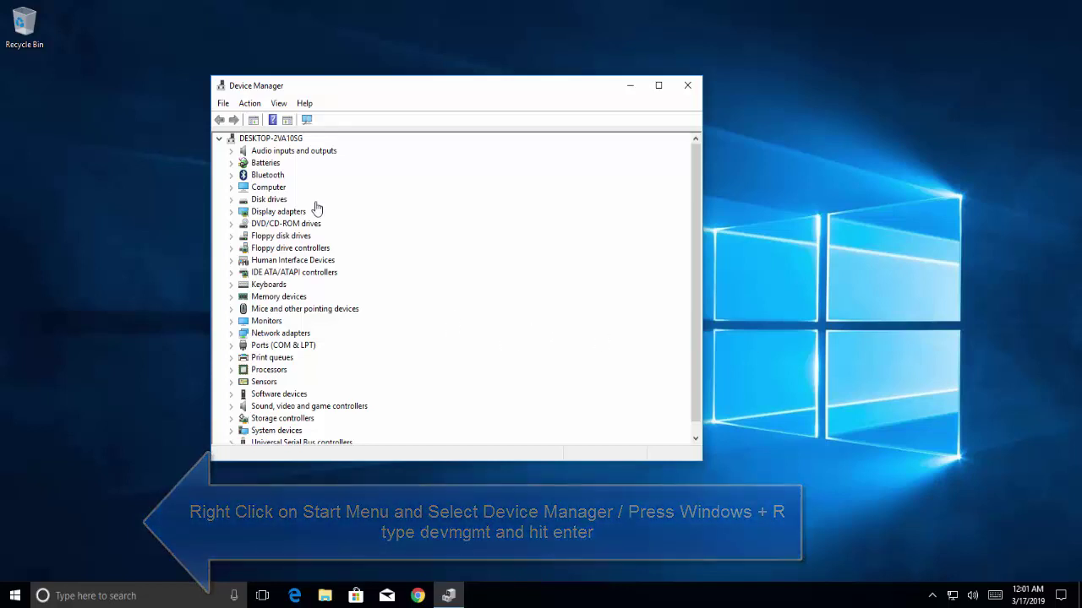
double_click(270, 176)
click(301, 188)
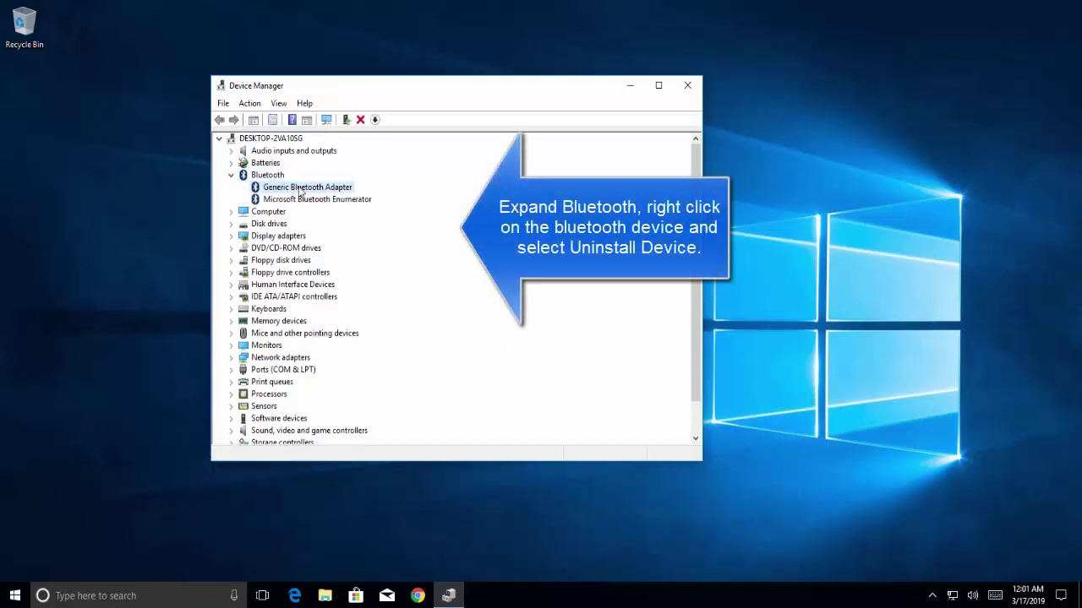
right_click(300, 191)
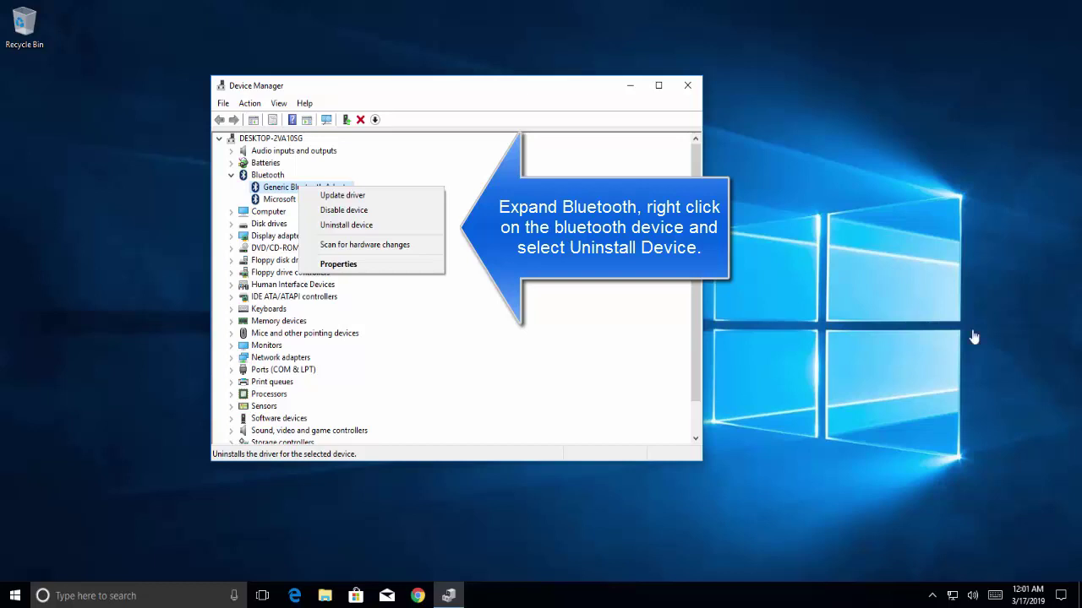
click(685, 87)
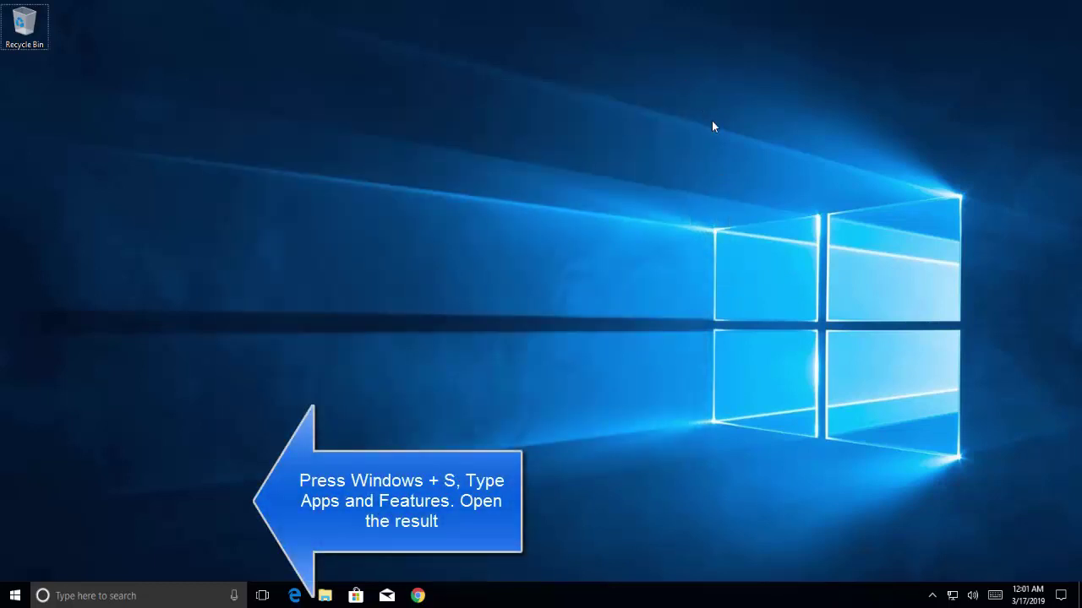
Step: Search for 'apps and features' and open the Apps & features Settings page
key(super+s)
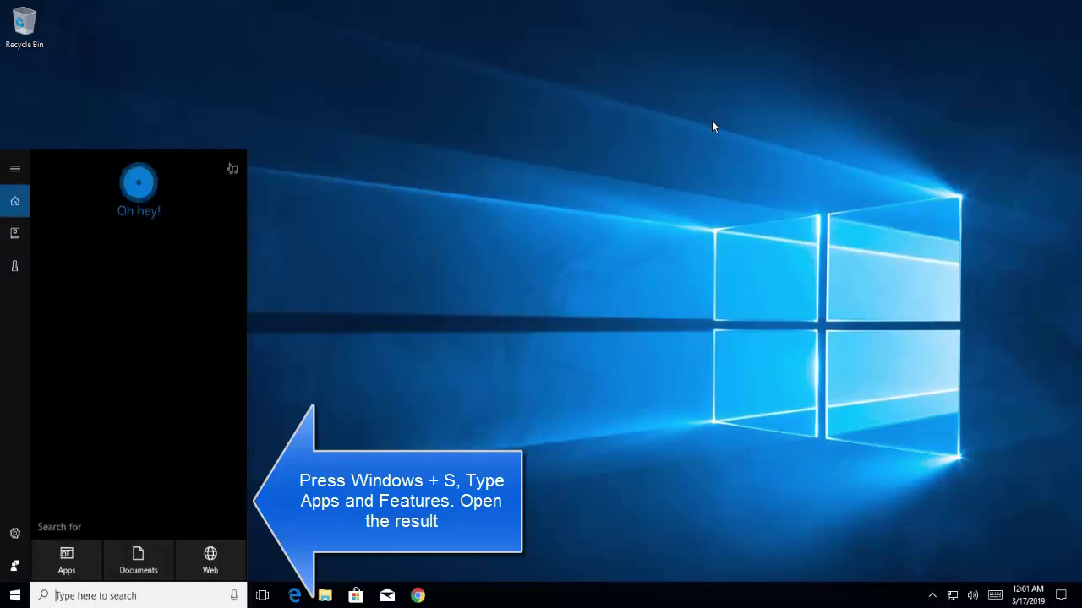
text(apps and featr)
key(BackSpace)
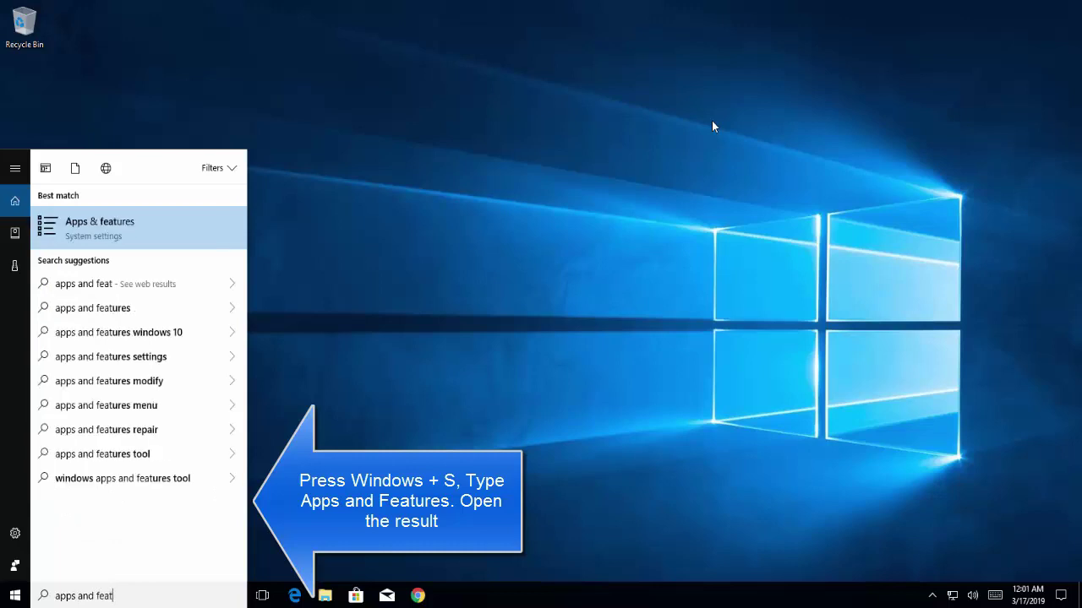
text(ures)
key(Return)
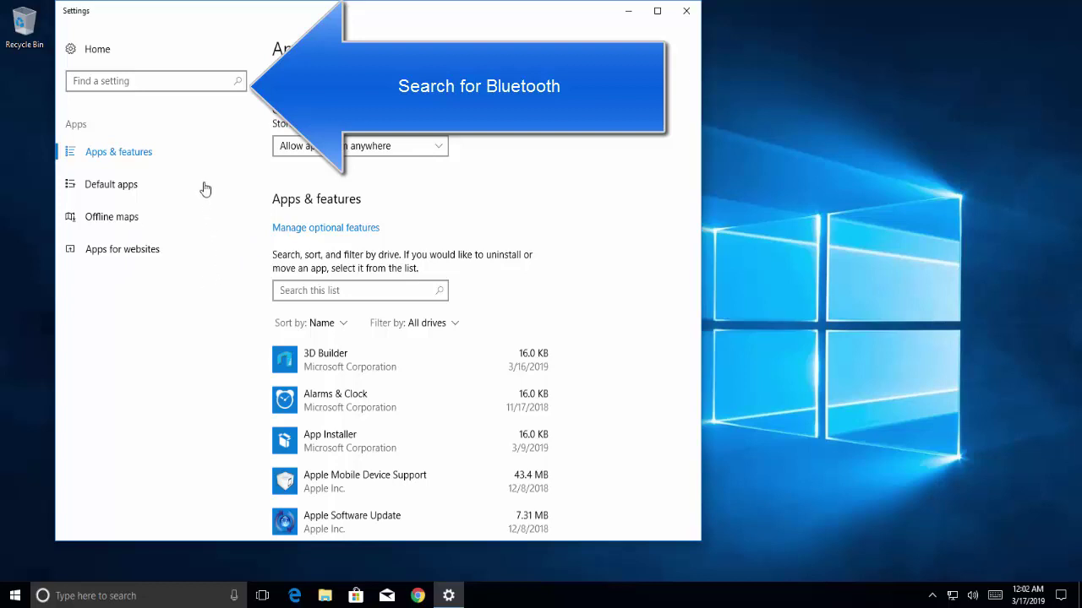
Step: Search Settings for 'bluetooth' and open Bluetooth and other devices settings
click(216, 78)
text(bluetooth)
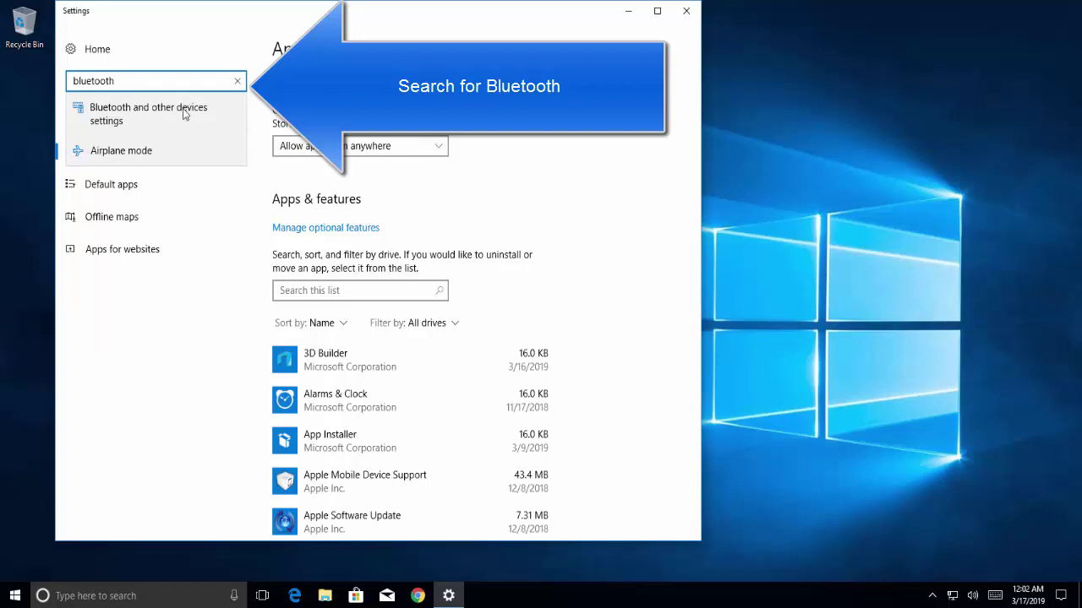
click(185, 121)
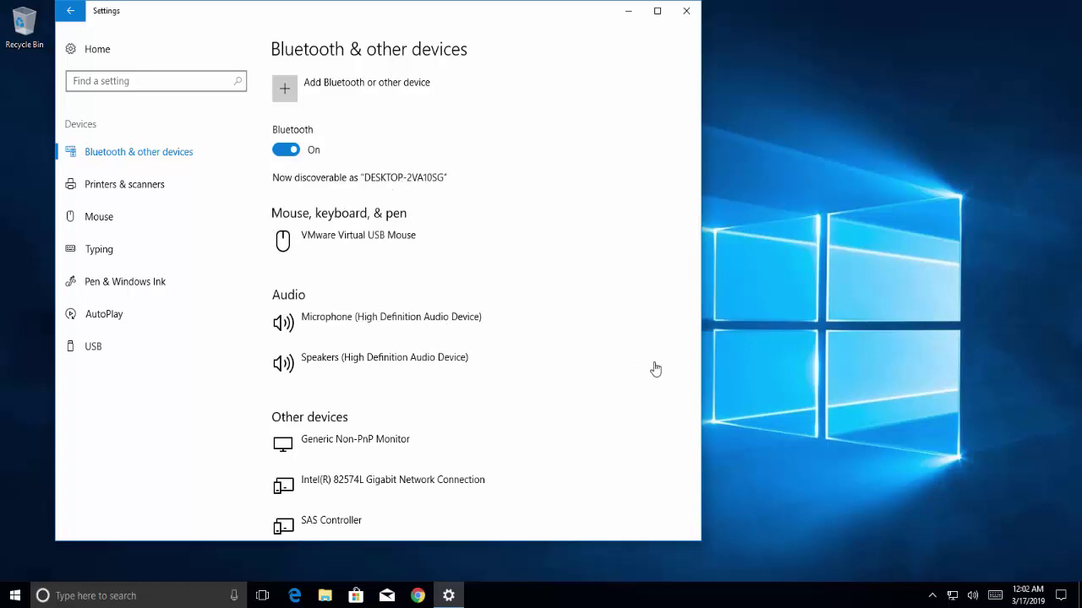
Step: Scroll to Other devices and select the VMware Virtual S SCSI Disk Device to show Remove device
scroll(654, 332, down, 3)
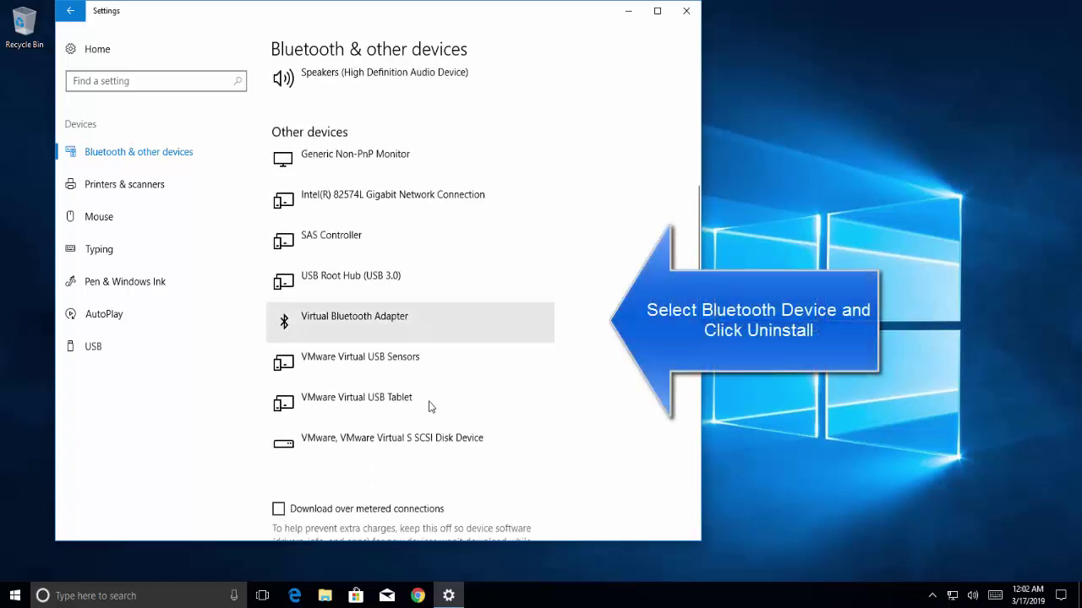
click(444, 439)
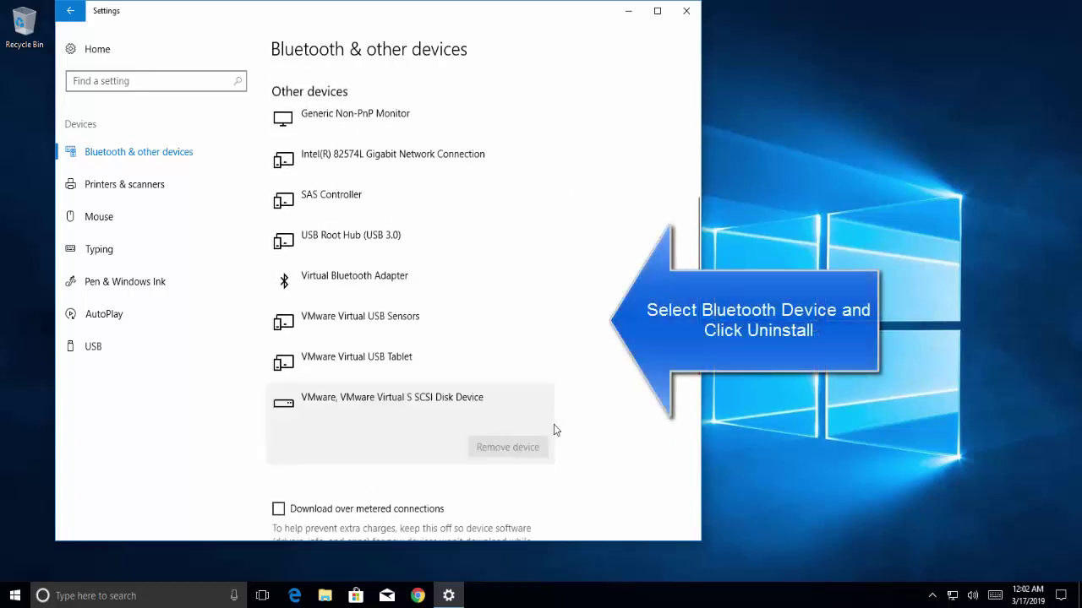